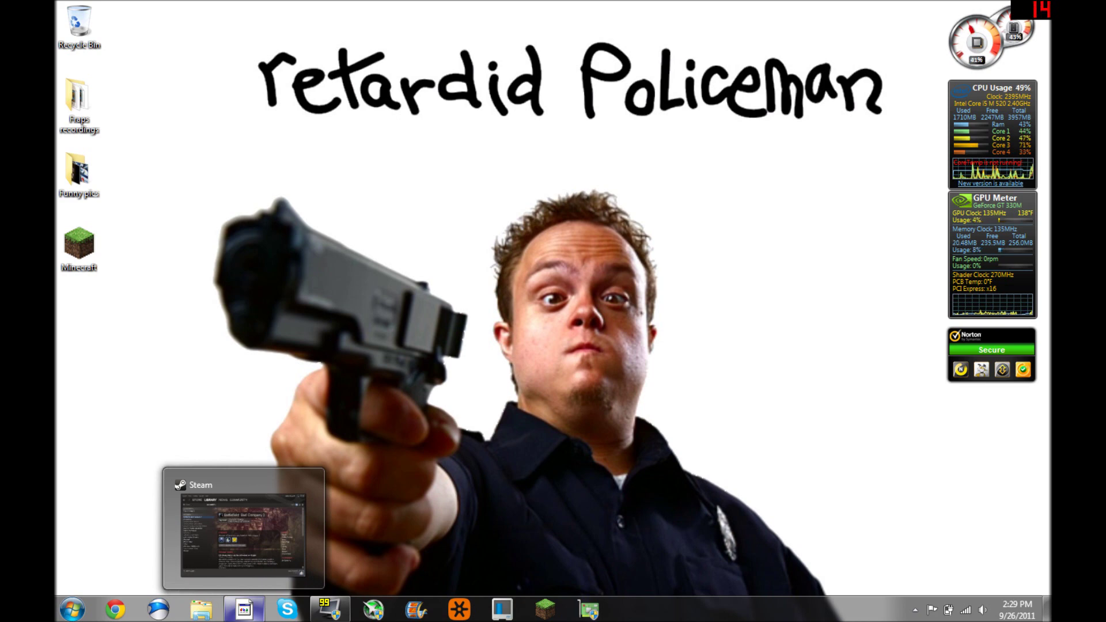
# - Briefly show and hide the Steam library, then open and close the Start menu
pyautogui.click(254, 614)
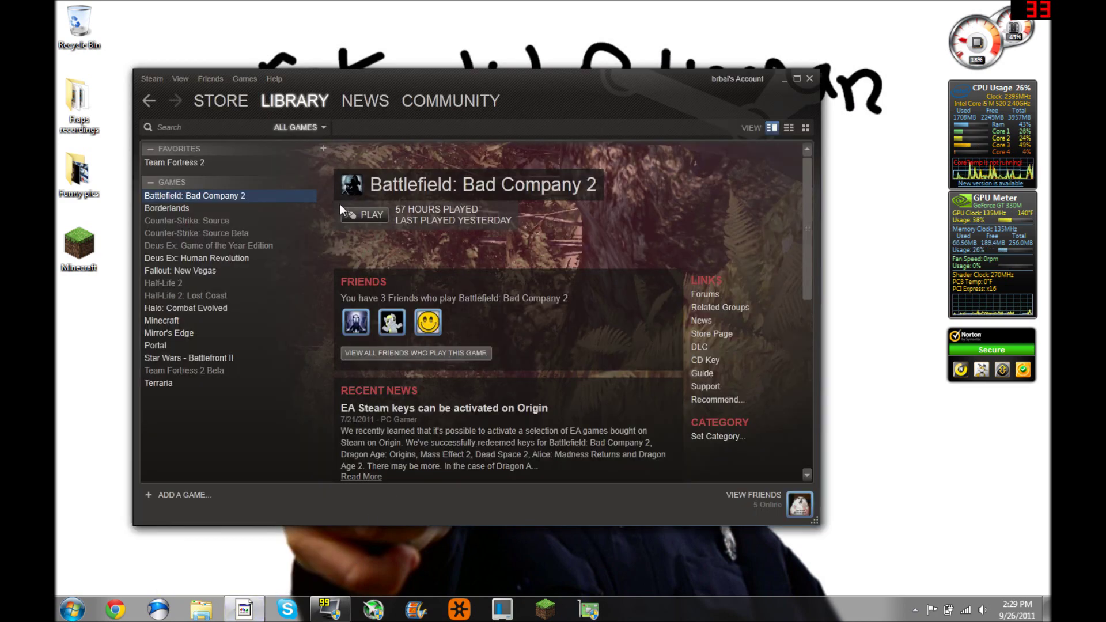
pyautogui.click(788, 83)
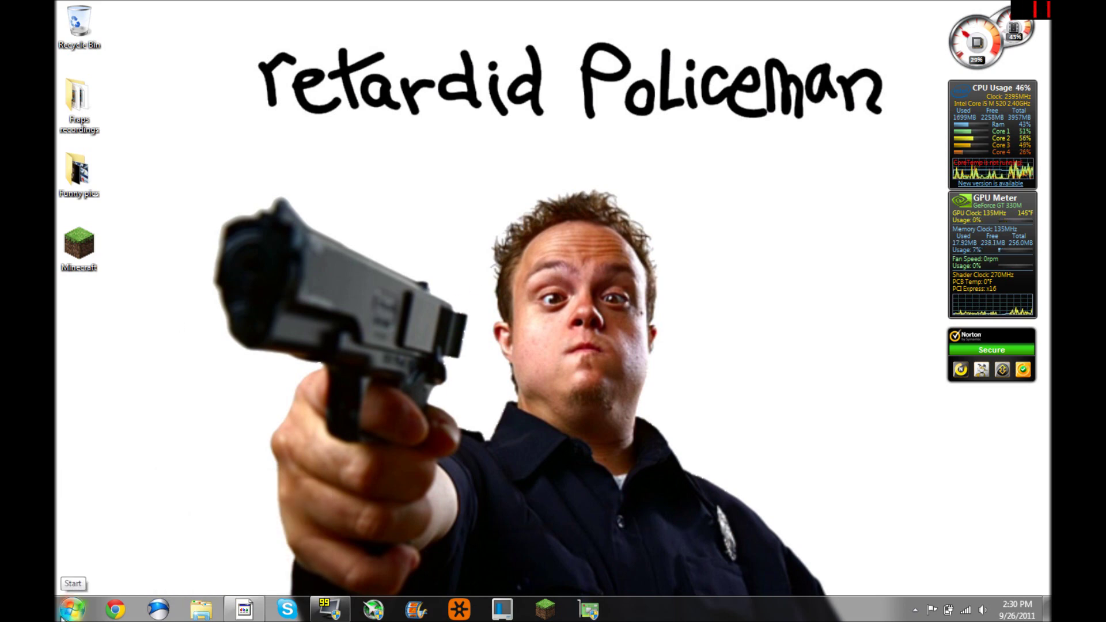
pyautogui.click(63, 616)
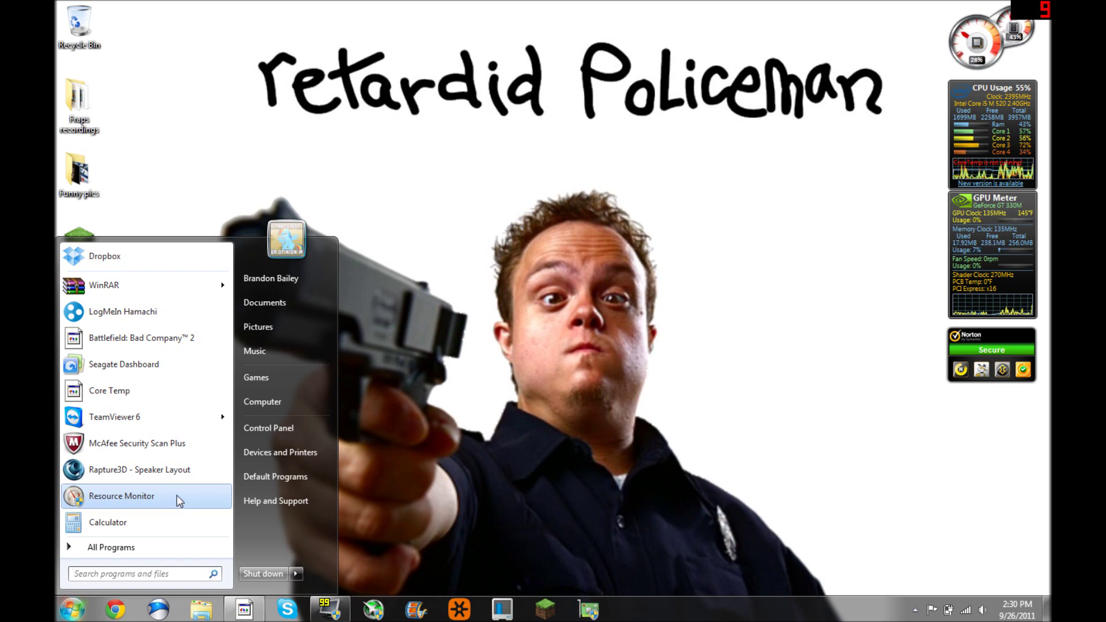
pyautogui.click(464, 396)
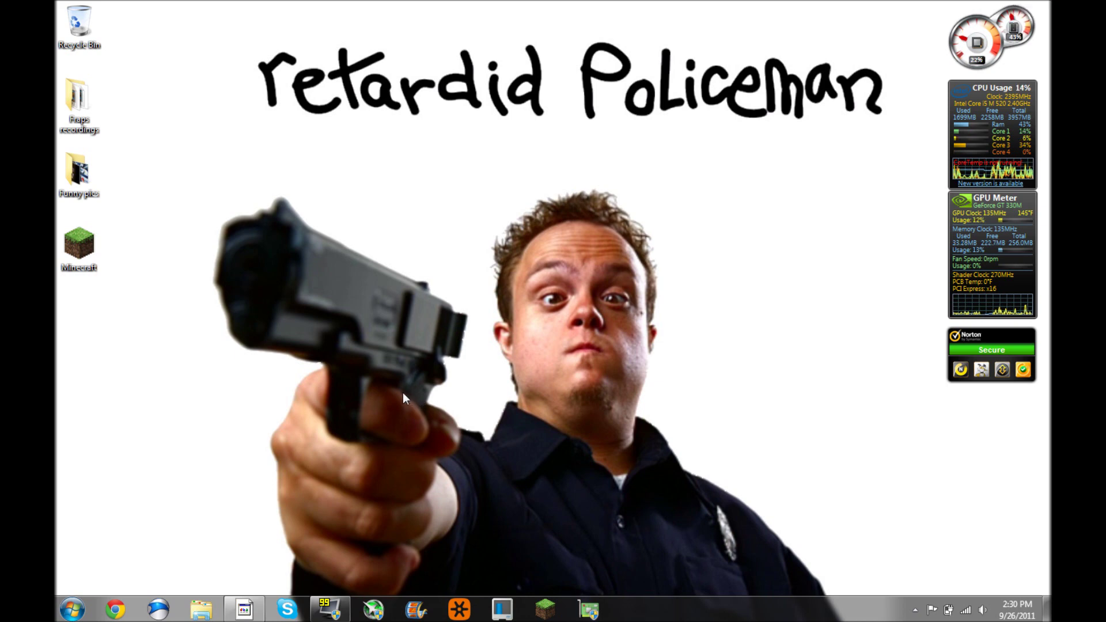
# - Find cmd through the Start menu search and run it as administrator
pyautogui.click(61, 609)
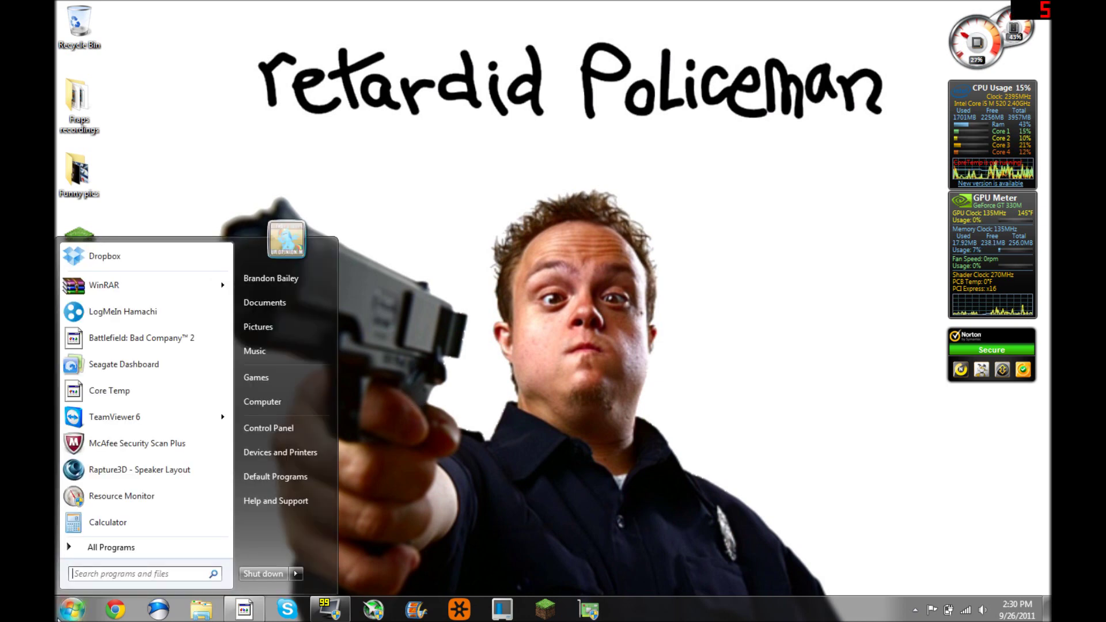
pyautogui.write('cmd')
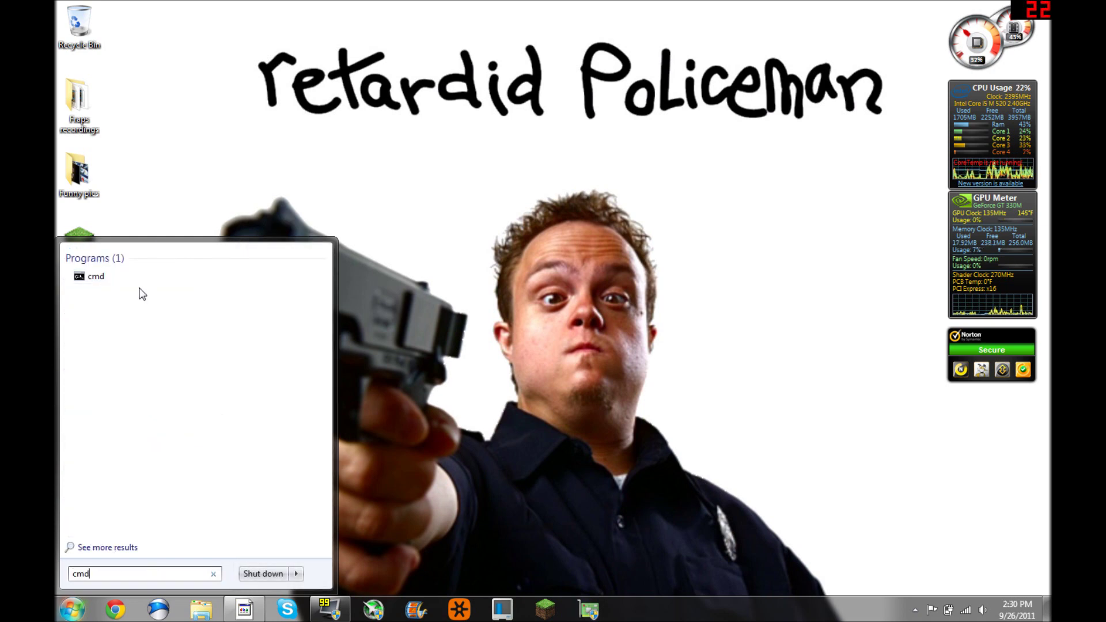
pyautogui.rightClick(139, 283)
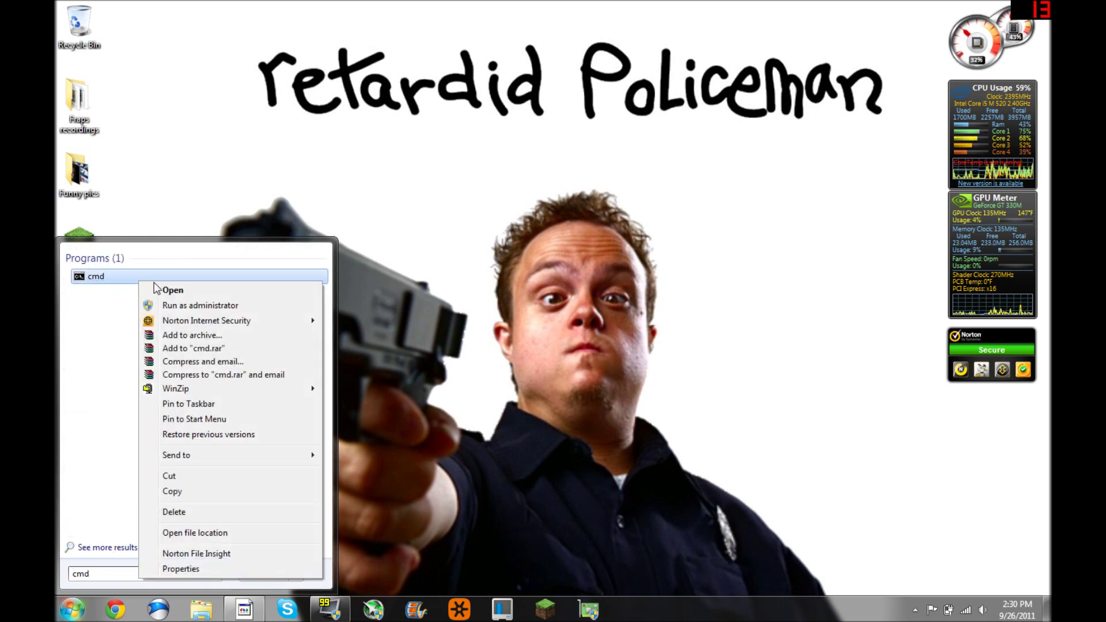
pyautogui.click(203, 306)
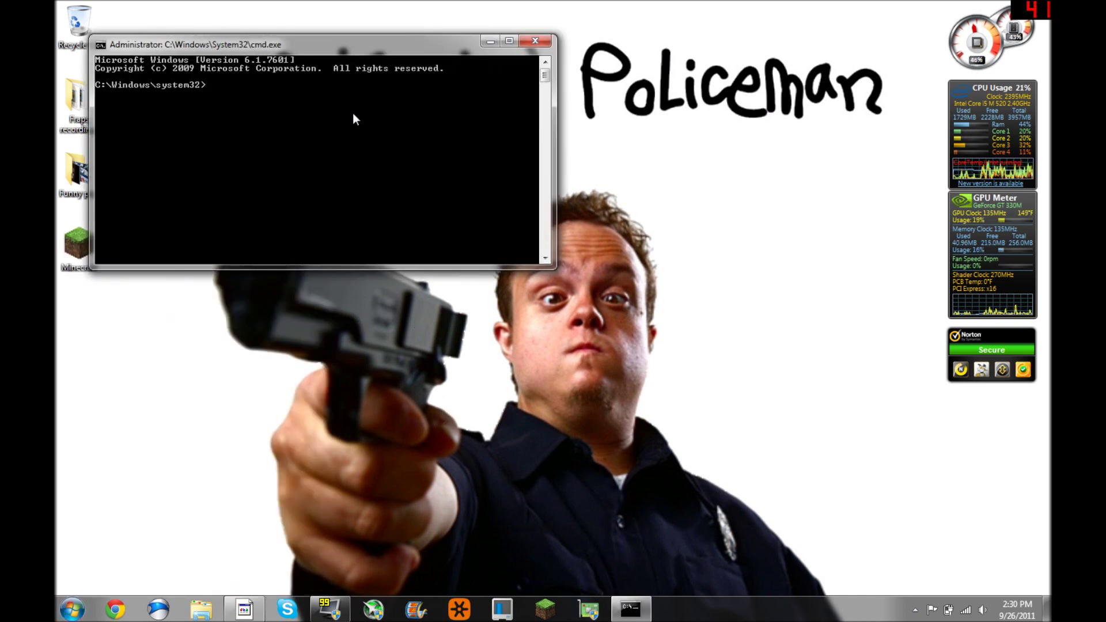
# - Move the administrator cmd window to the screen centre and enter sfc /scannow
pyautogui.moveTo(282, 43); pyautogui.dragTo(468, 111)
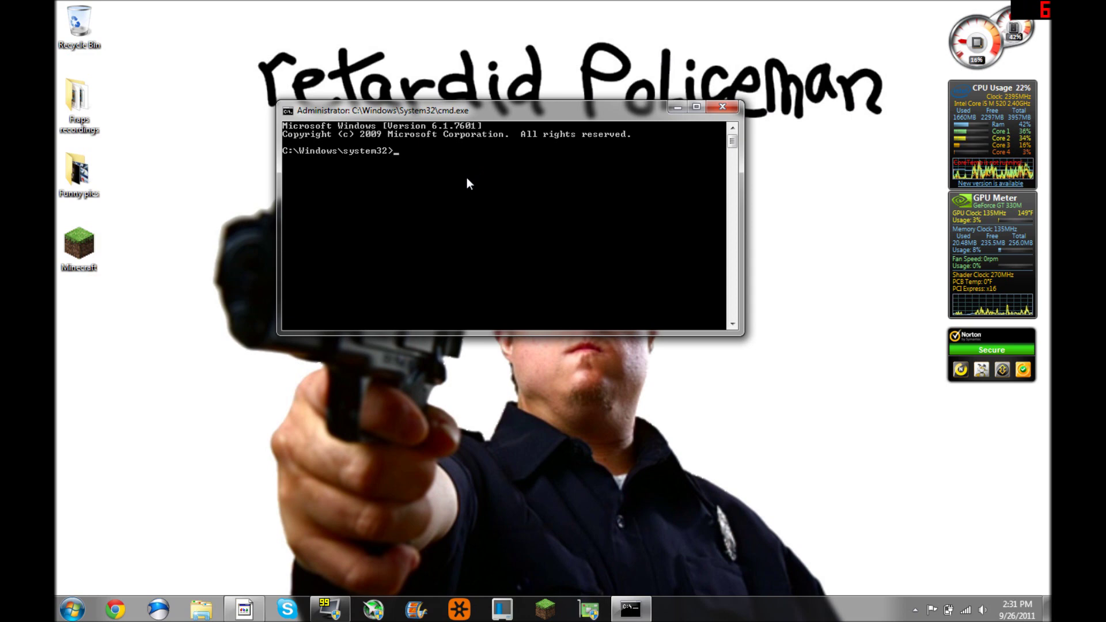
pyautogui.write('sfc')
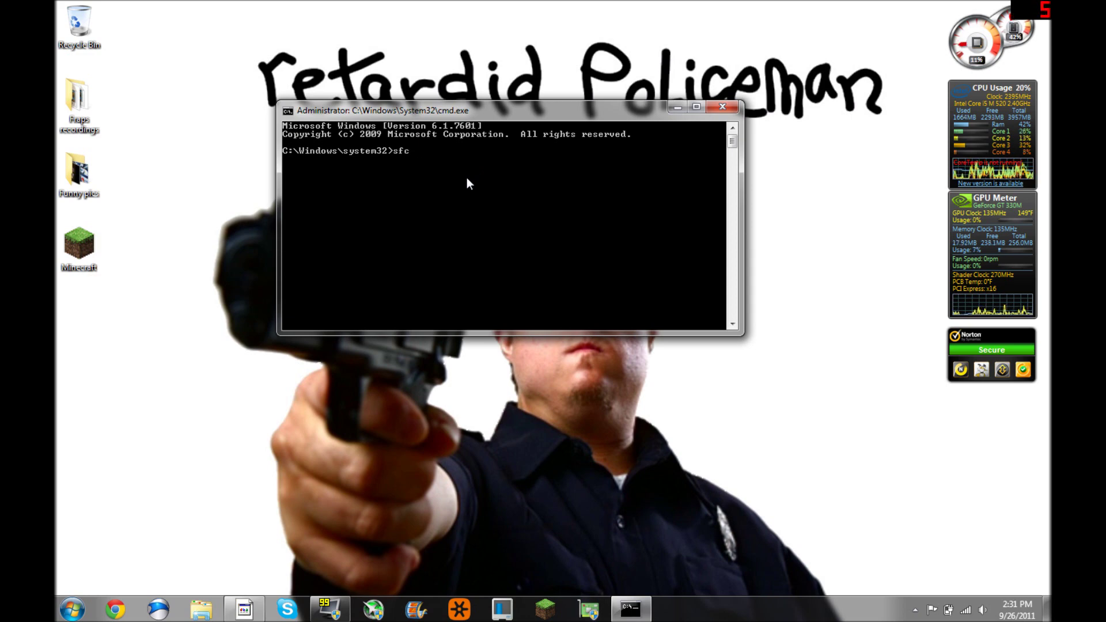
pyautogui.write(' /')
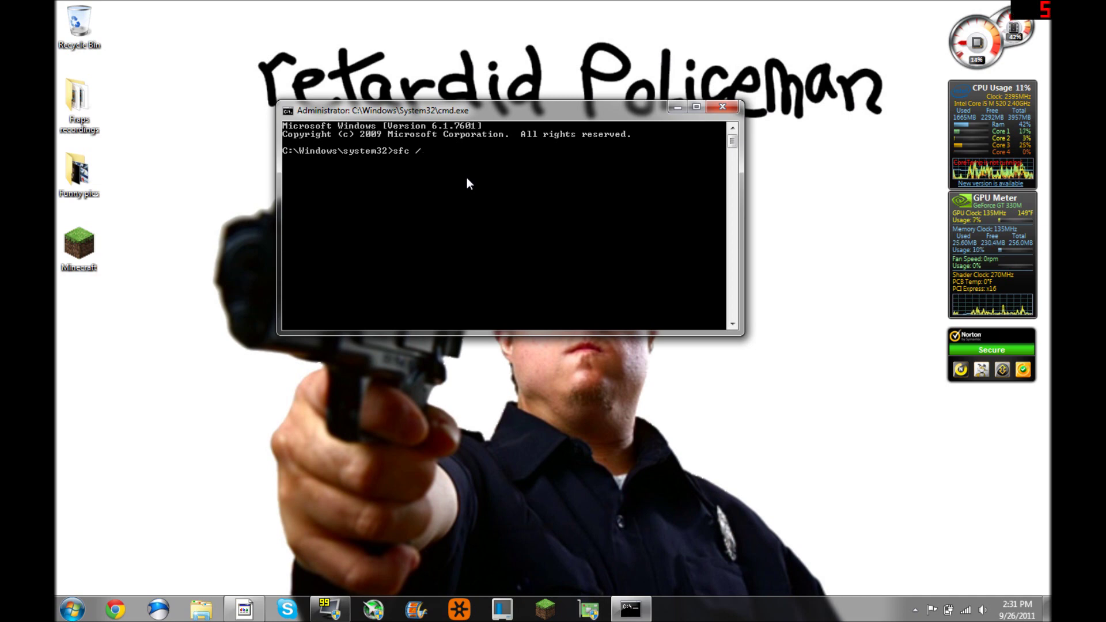
pyautogui.write('scannow')
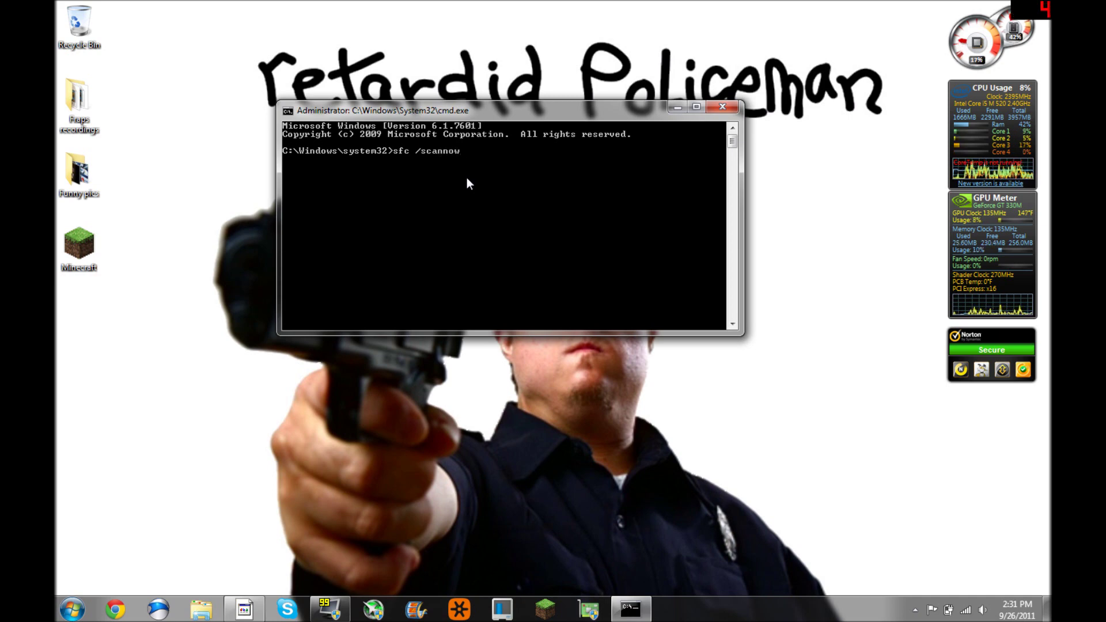
# - Run sfc /scannow and let verification reach 5% complete
pyautogui.press('Return')
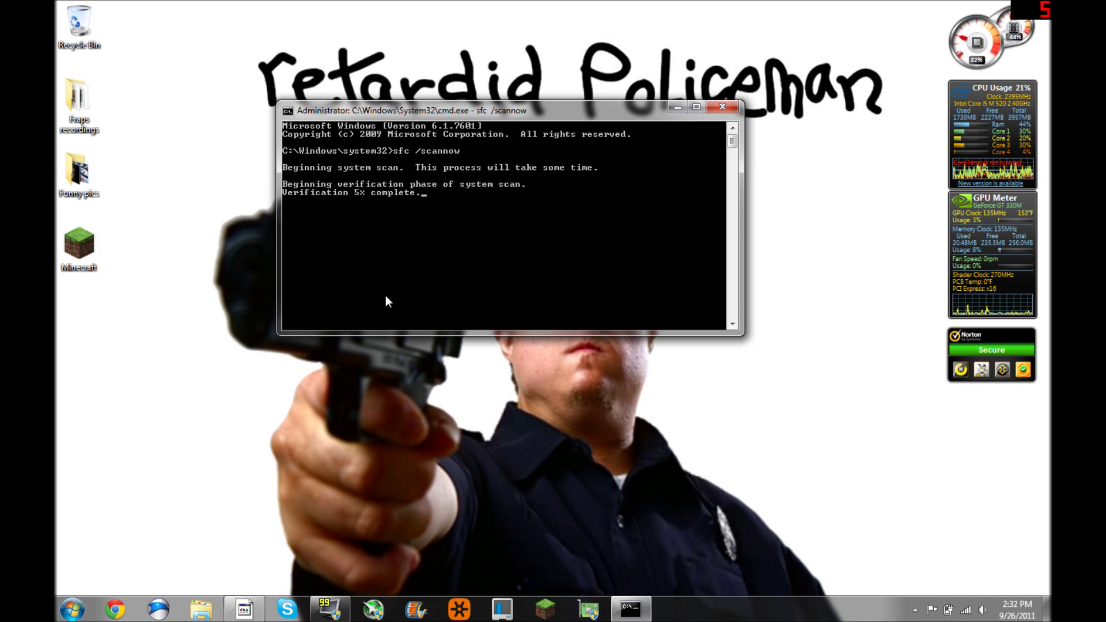
# - Minimize the scanning cmd window, then briefly restore and re-minimize Steam
pyautogui.click(675, 111)
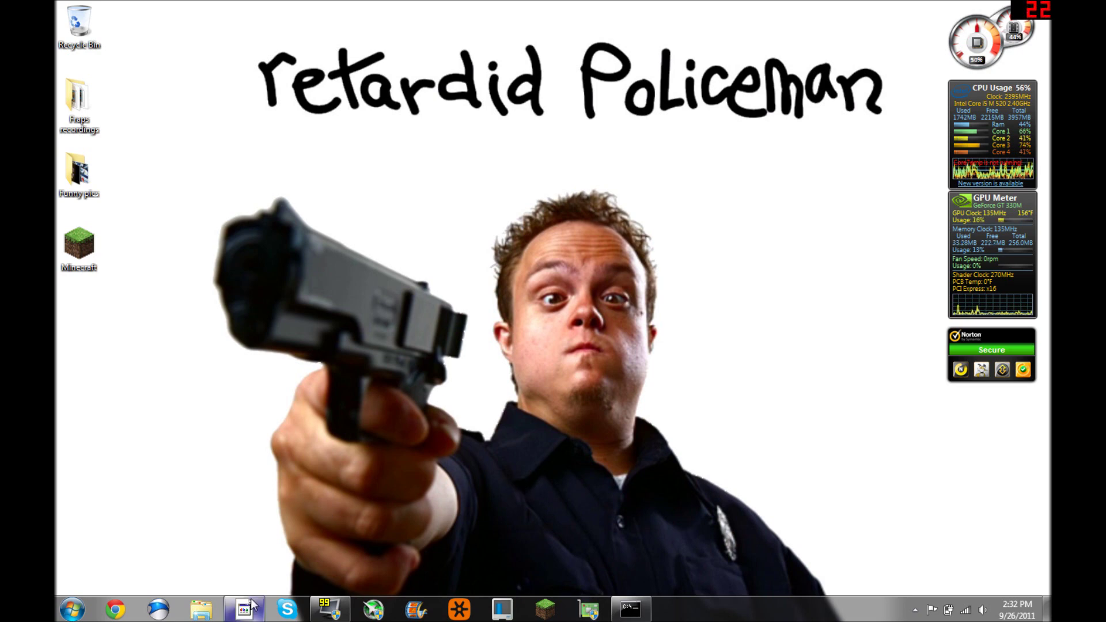
pyautogui.moveTo(245, 609)
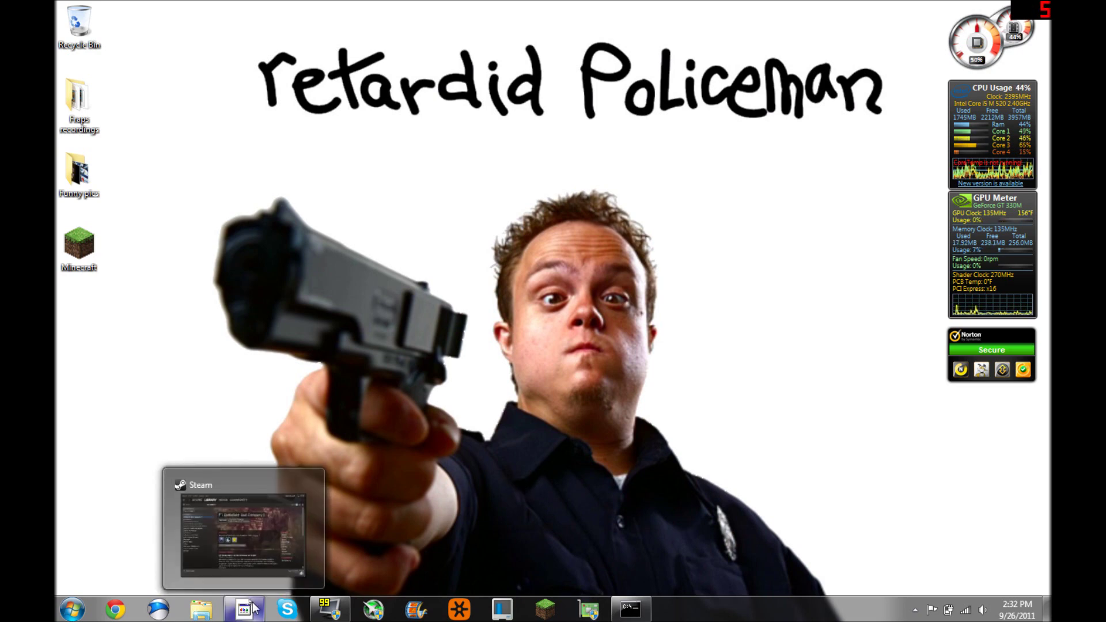
pyautogui.click(254, 610)
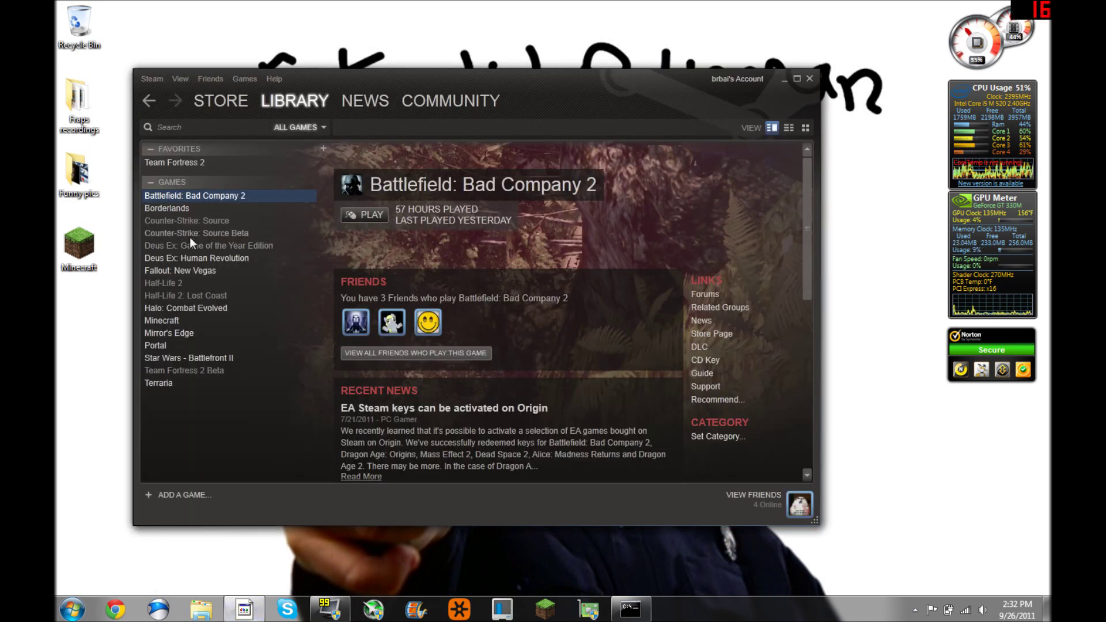
pyautogui.click(791, 80)
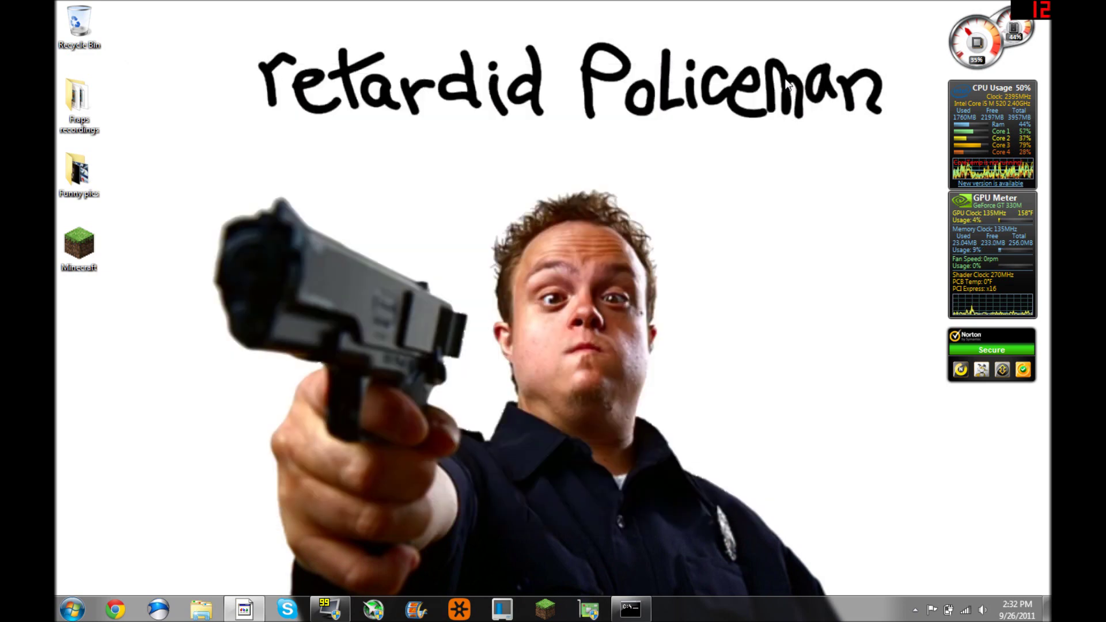